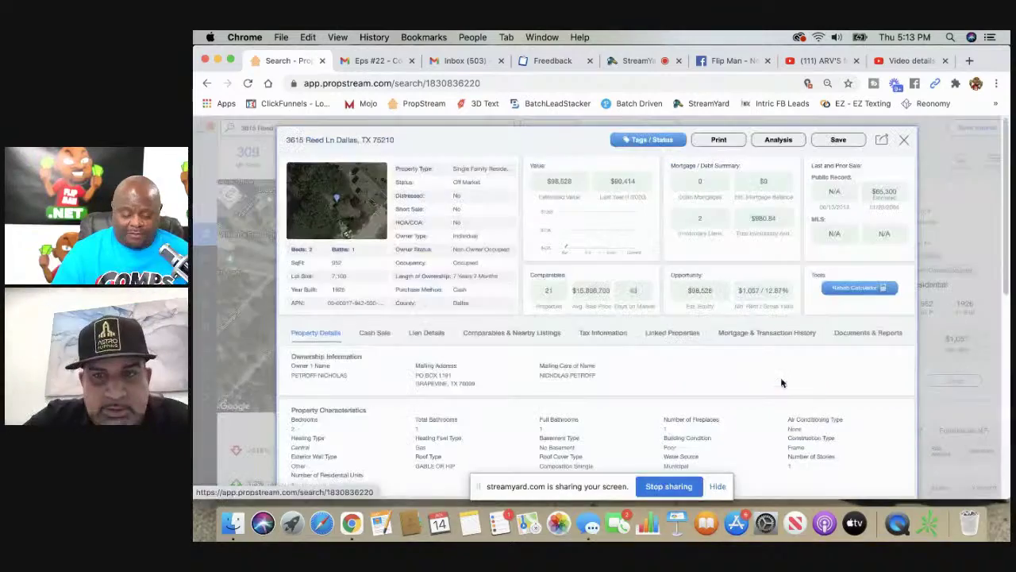
Open the subject property's comparables and nearby listings and show the comparables map as a road map instead of satellite imagery
scroll(515, 352, down, 2)
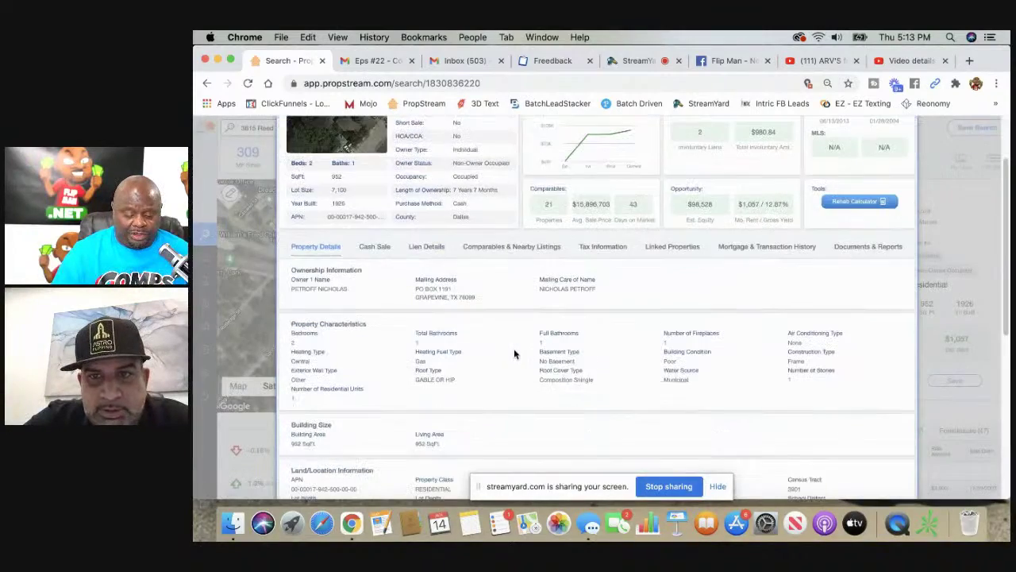
click(488, 249)
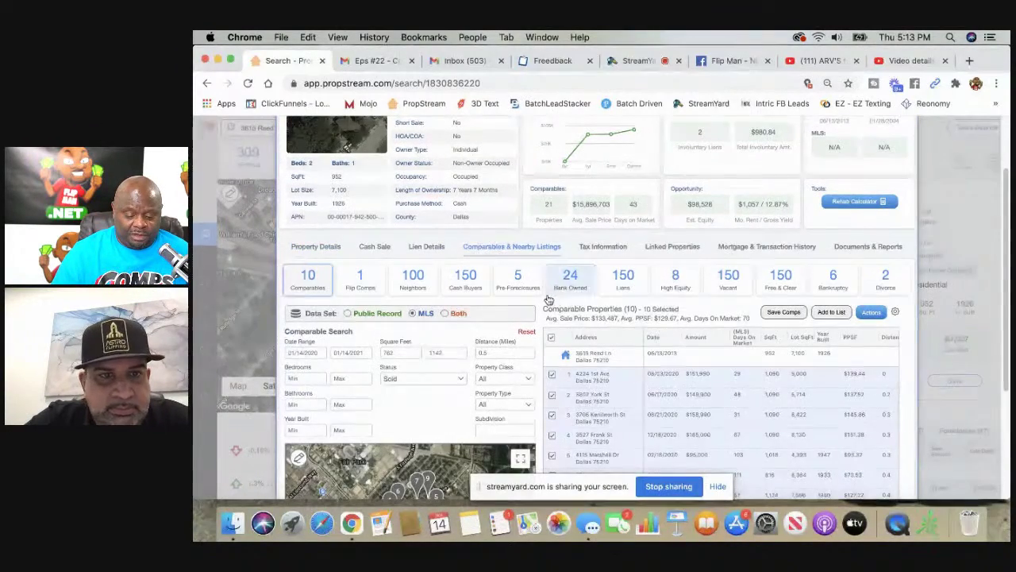
scroll(548, 298, down, 5)
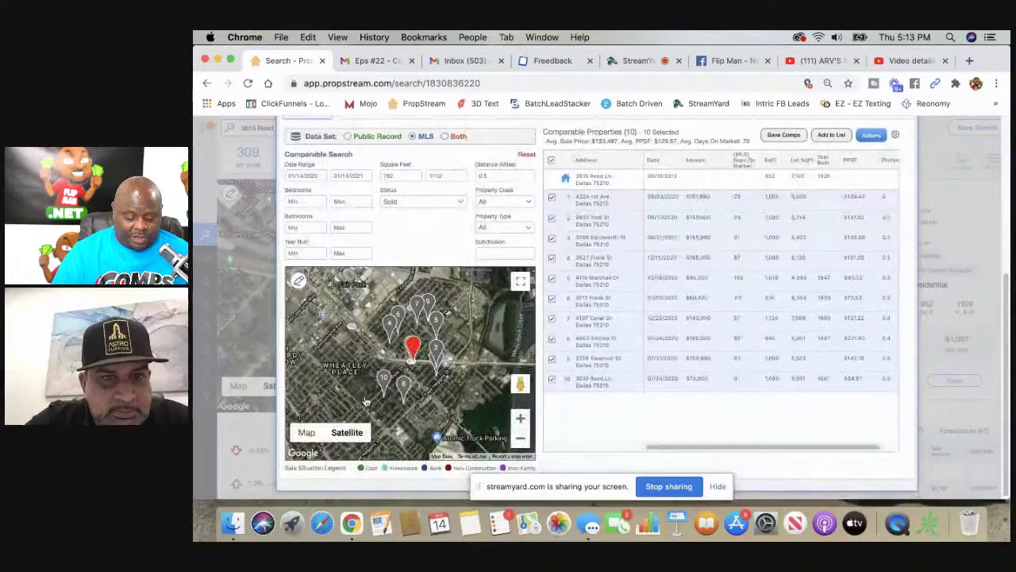
click(305, 432)
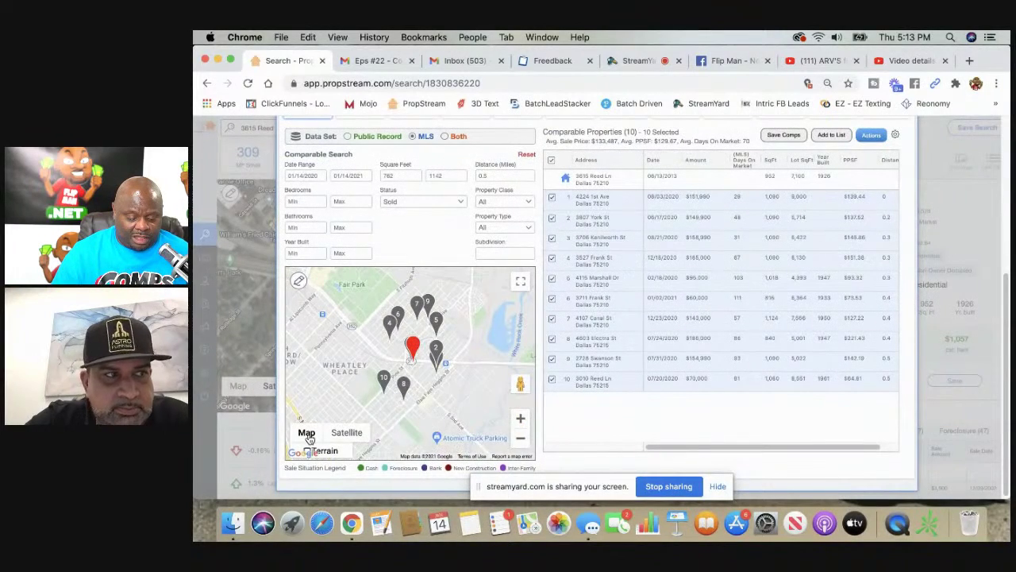
Examine where the numbered comparables lie relative to the subject property on the full-screen map
click(521, 419)
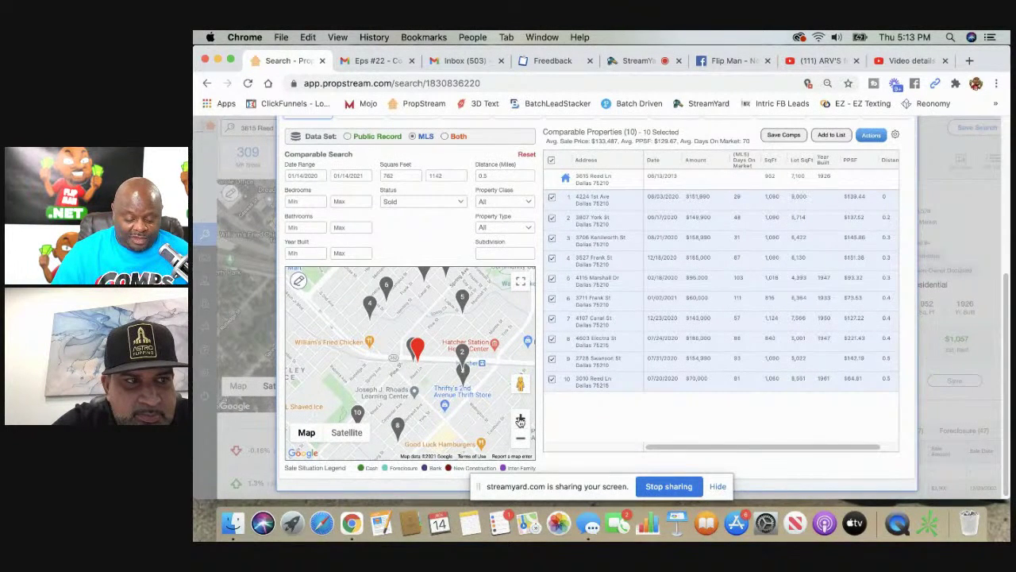
click(520, 281)
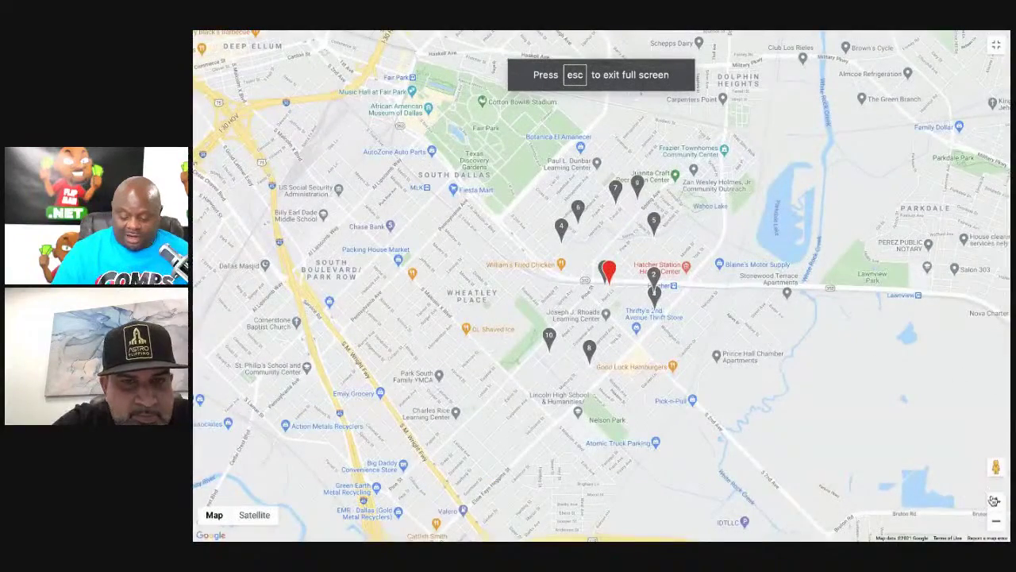
click(996, 502)
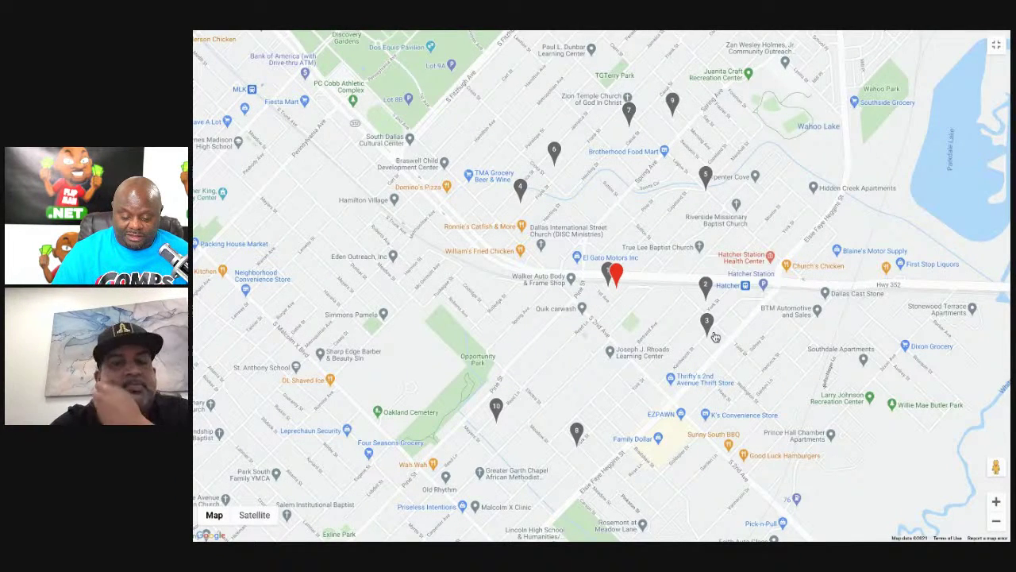
click(996, 521)
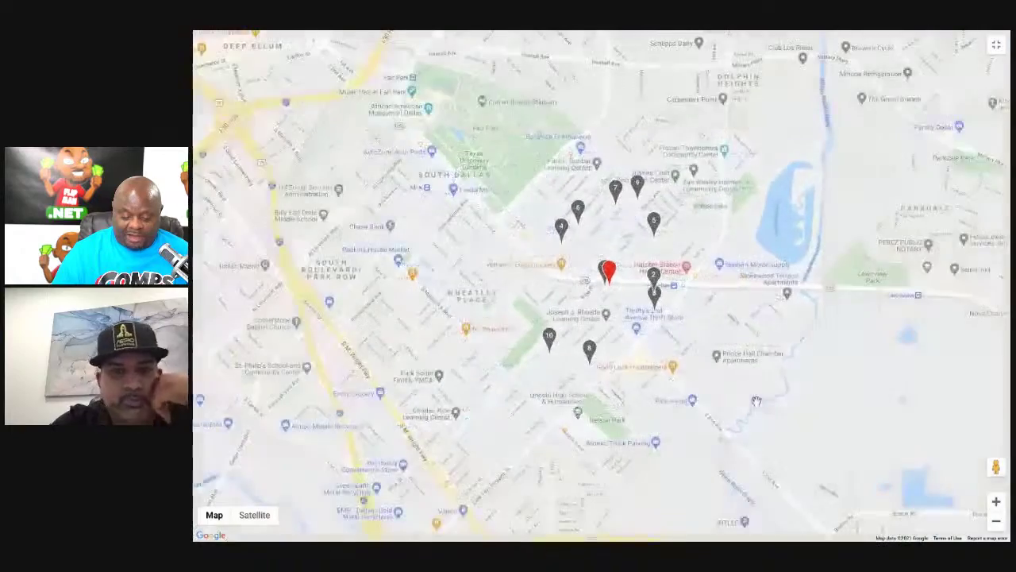
click(996, 45)
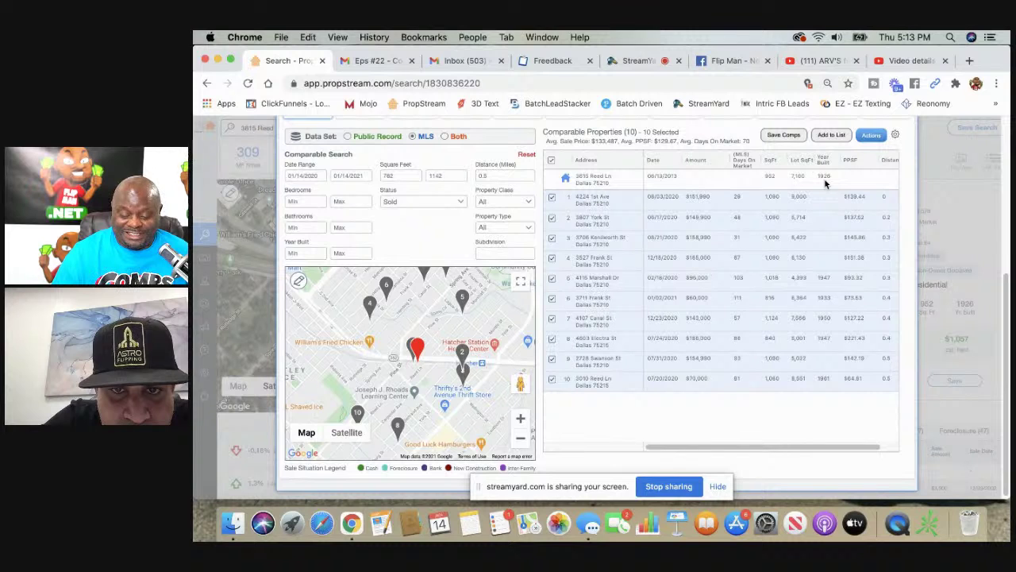
Look at the full property details of the first comparable, and close them to return to the comparables list
click(592, 200)
click(667, 223)
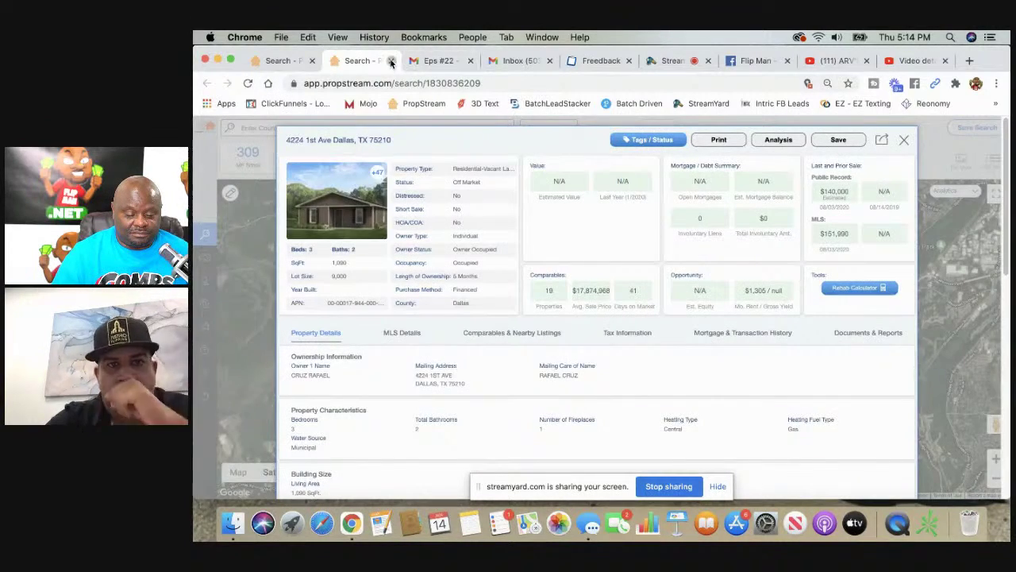
key(super+w)
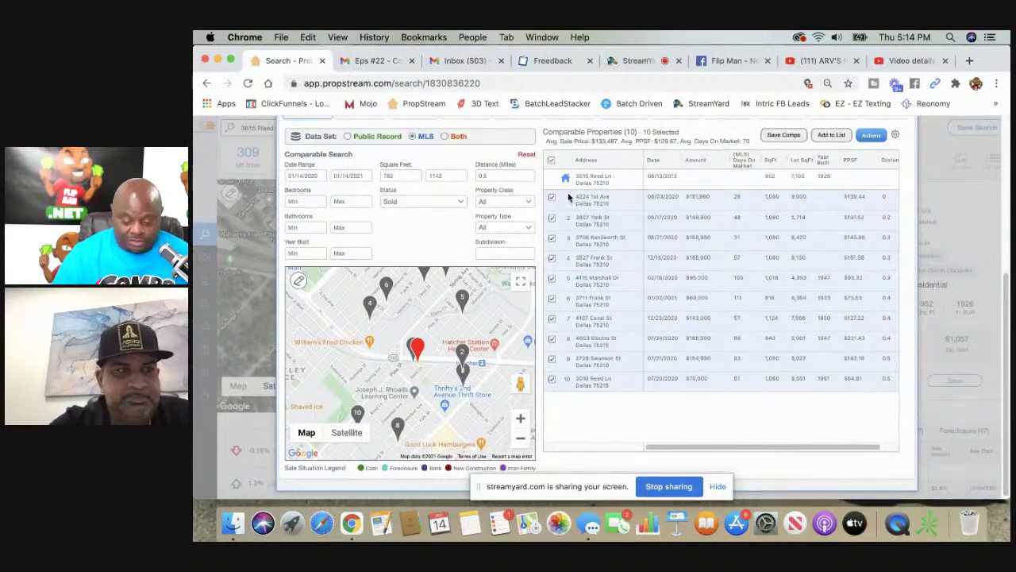
Search Google for the first comparable's address and open its Zillow listing in a separate tab
drag(575, 198, 605, 208)
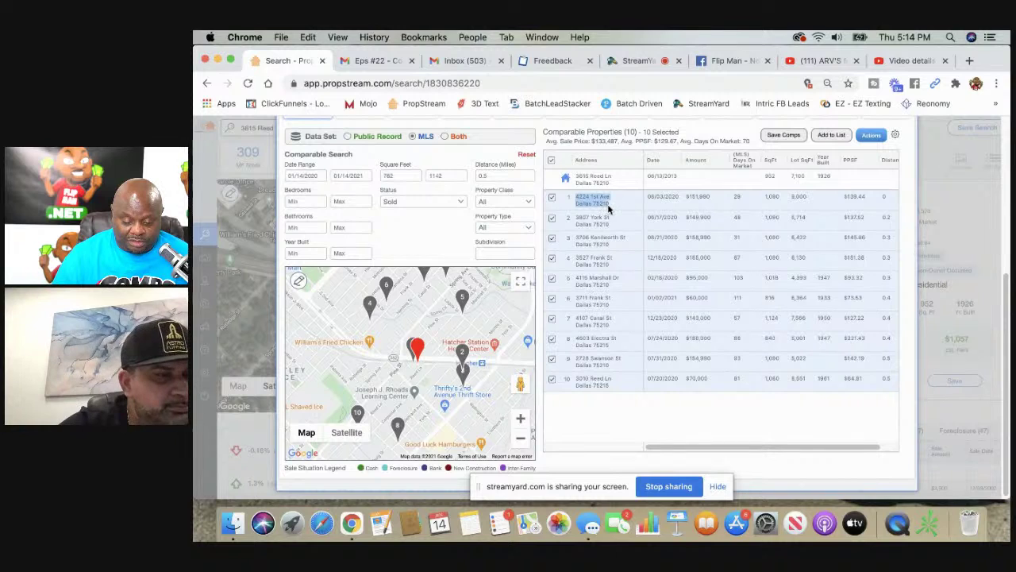
right_click(600, 206)
click(629, 240)
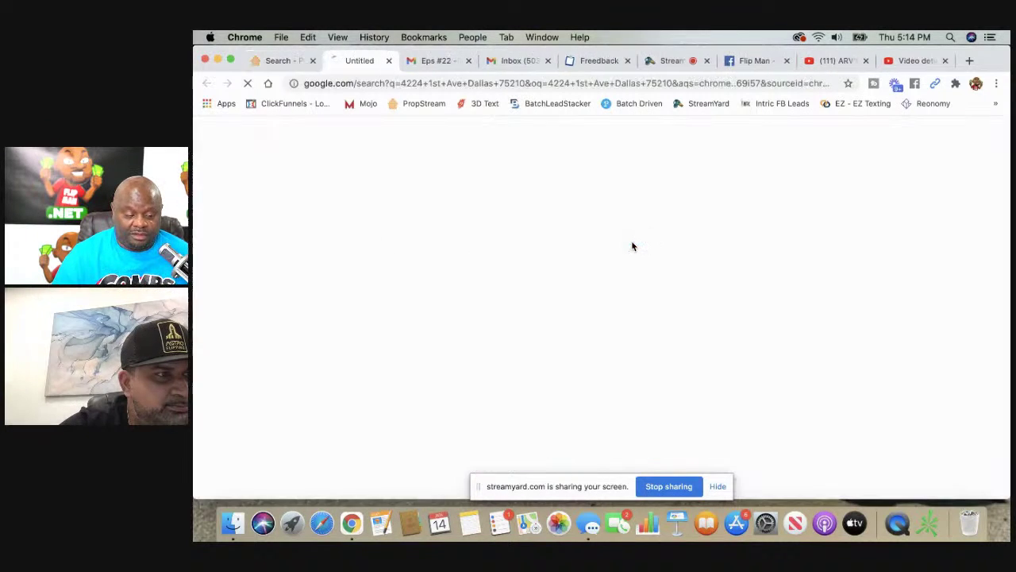
scroll(630, 218, down, 5)
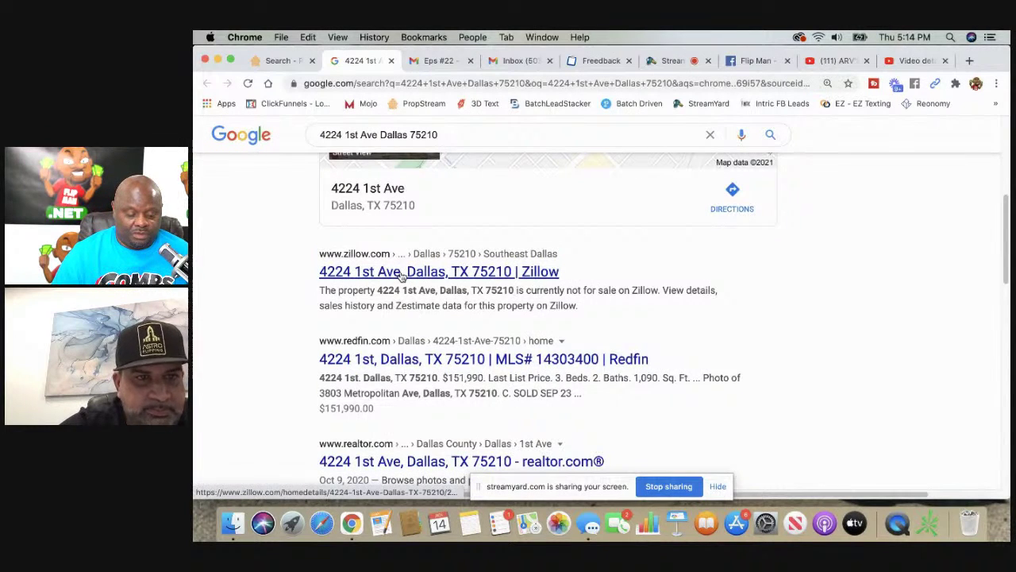
right_click(403, 274)
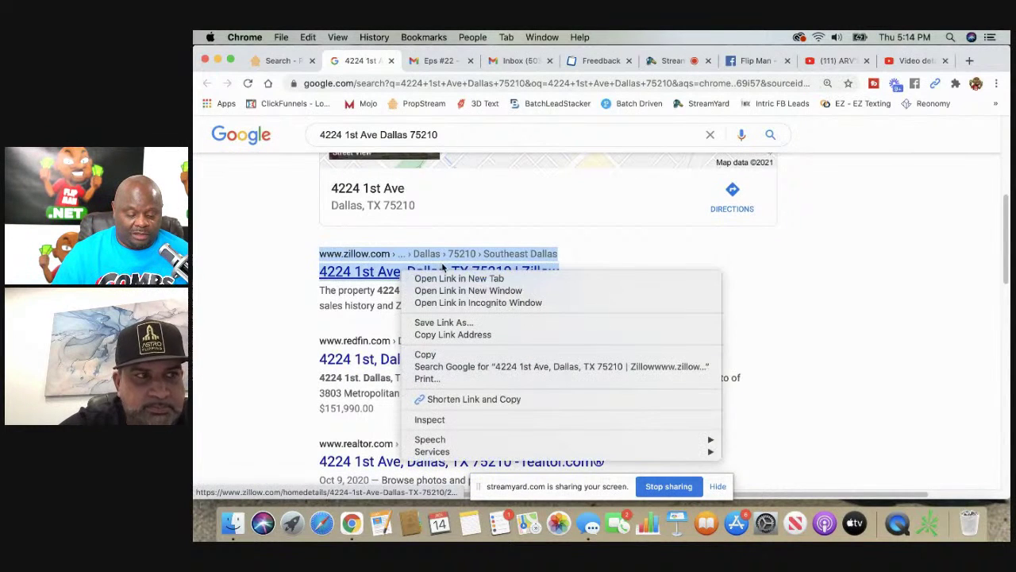
click(365, 278)
click(420, 60)
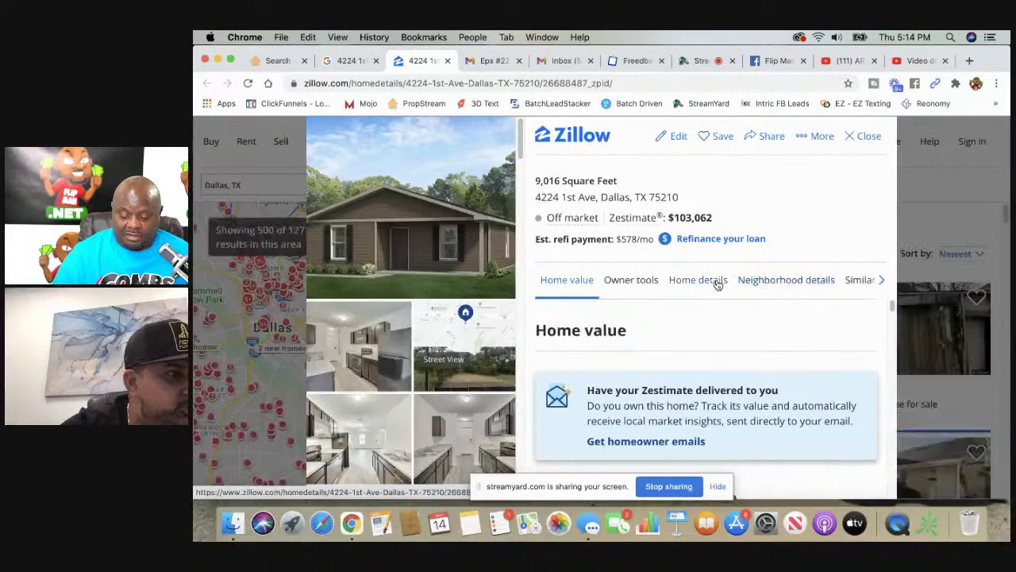
Examine the first comparable's home details and interior photos on Zillow, including its type and year built
click(717, 282)
scroll(765, 399, down, 3)
scroll(764, 399, down, 2)
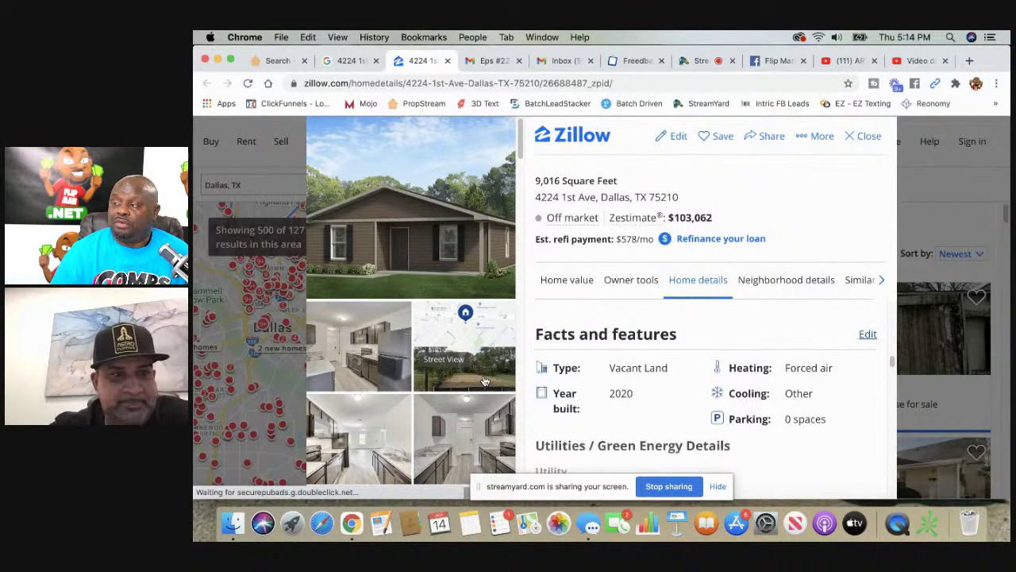
scroll(447, 370, down, 1)
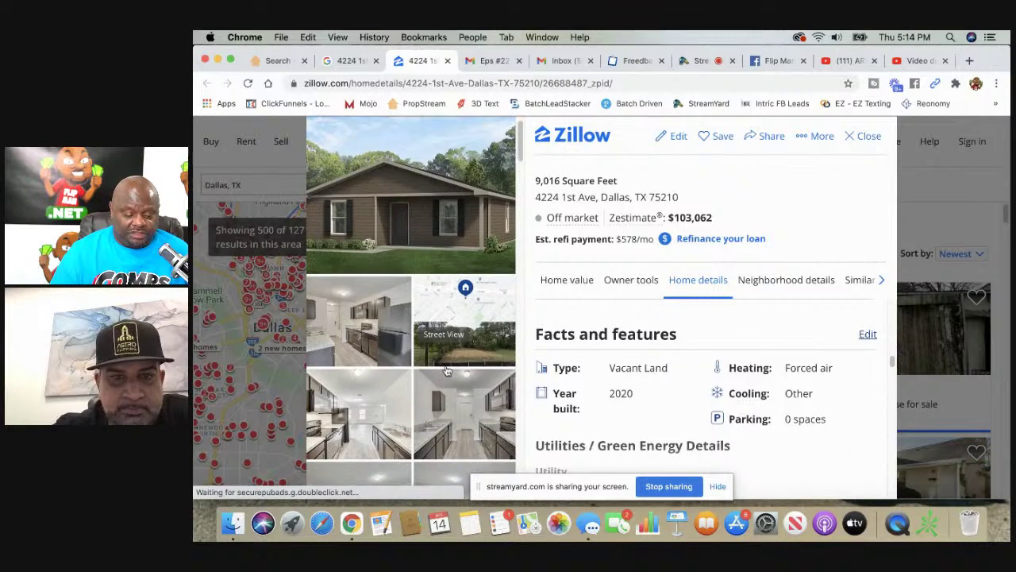
scroll(447, 371, down, 6)
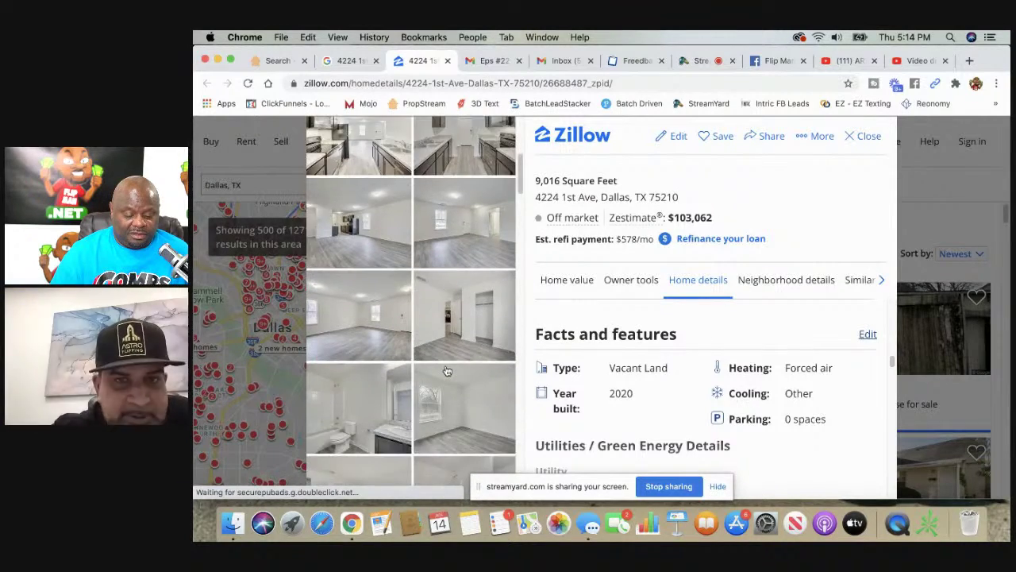
scroll(447, 370, down, 4)
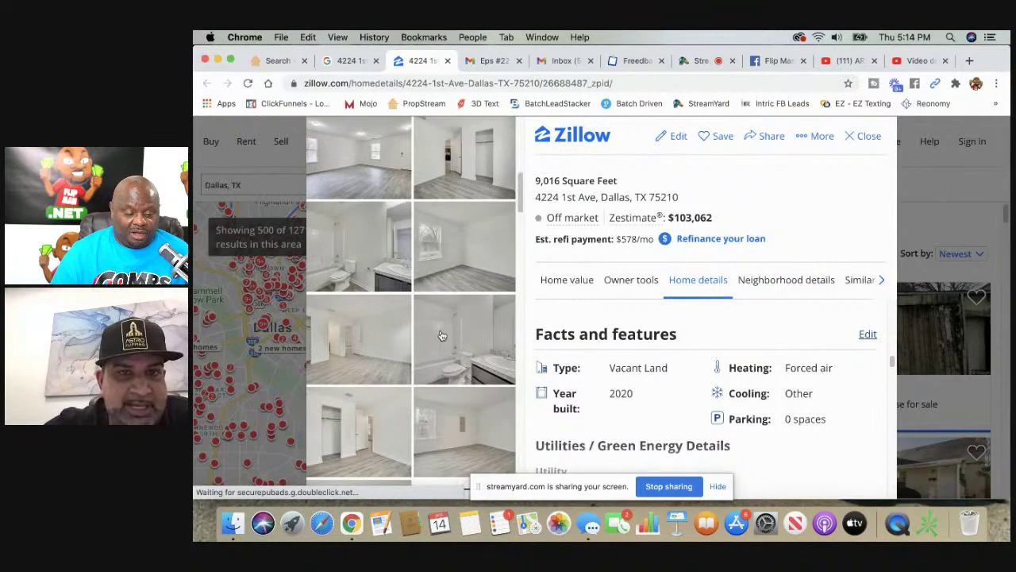
Return to PropStream and compare the subject property's position with the comparables to its north and south on the map
click(274, 64)
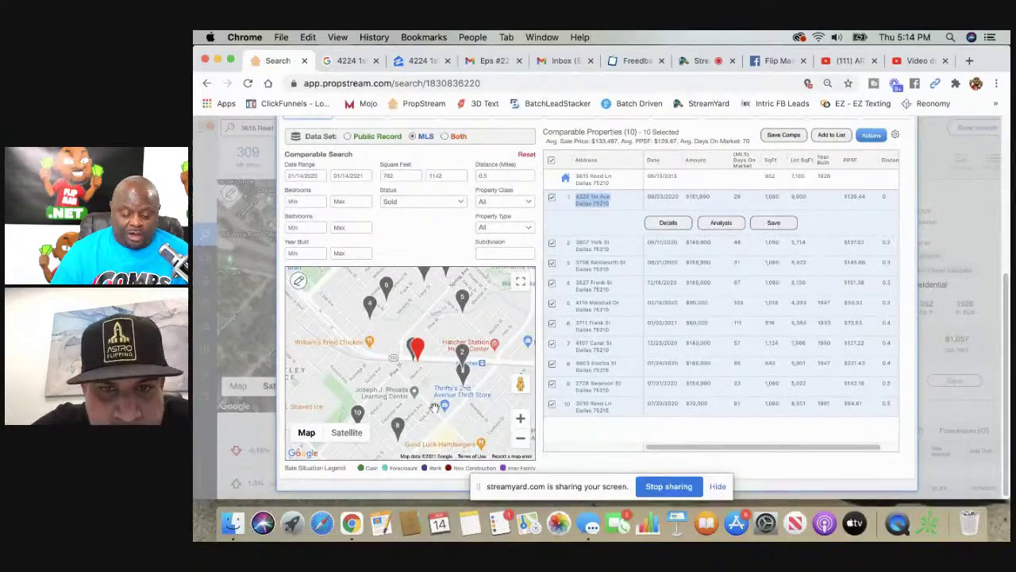
click(520, 282)
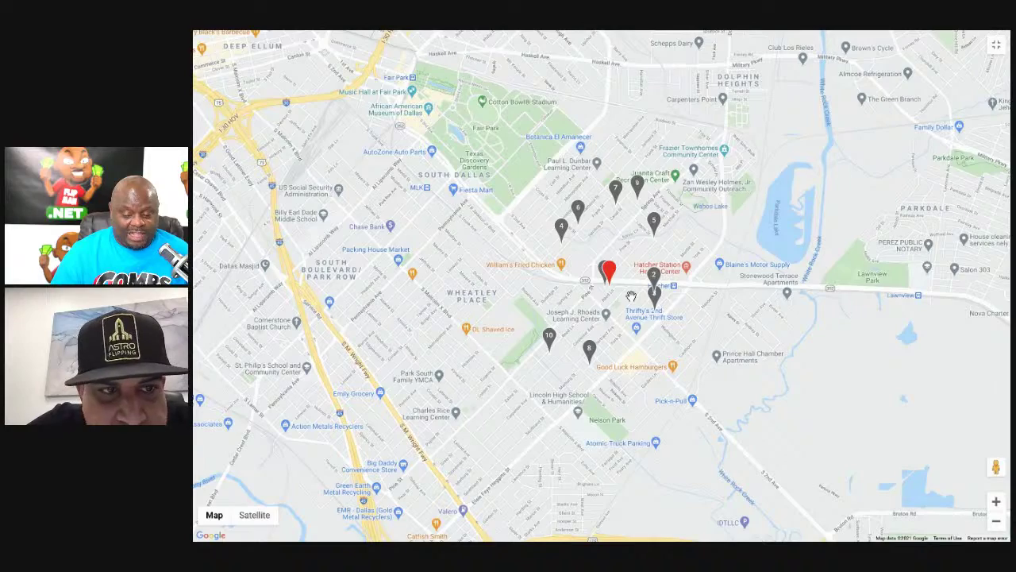
click(997, 45)
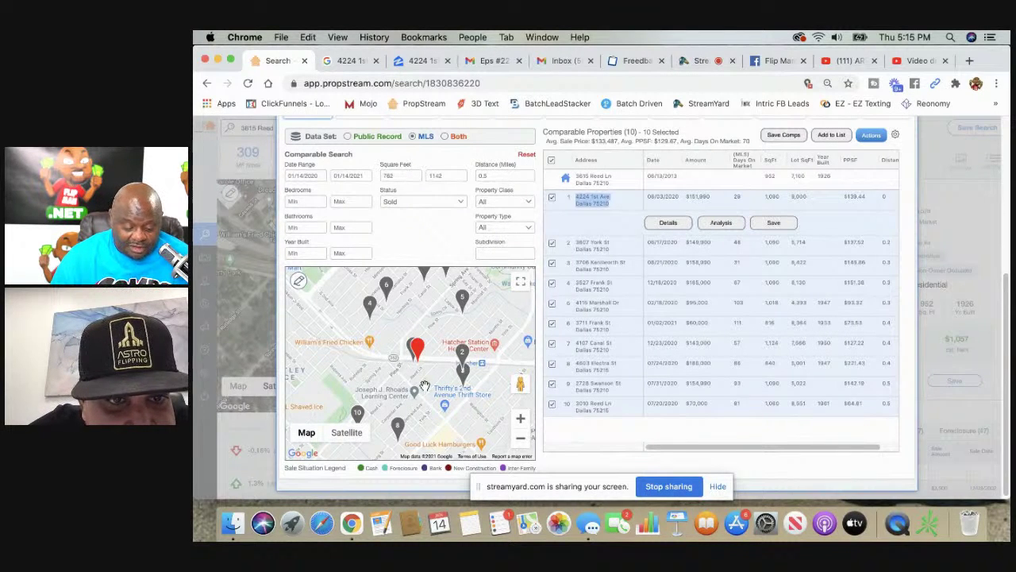
drag(427, 383, 419, 396)
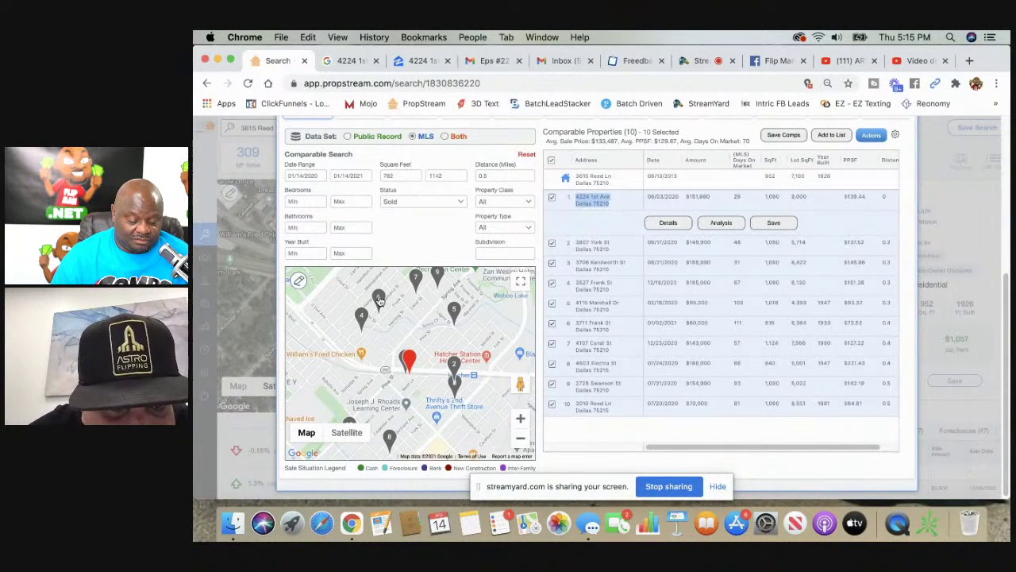
drag(407, 435, 437, 370)
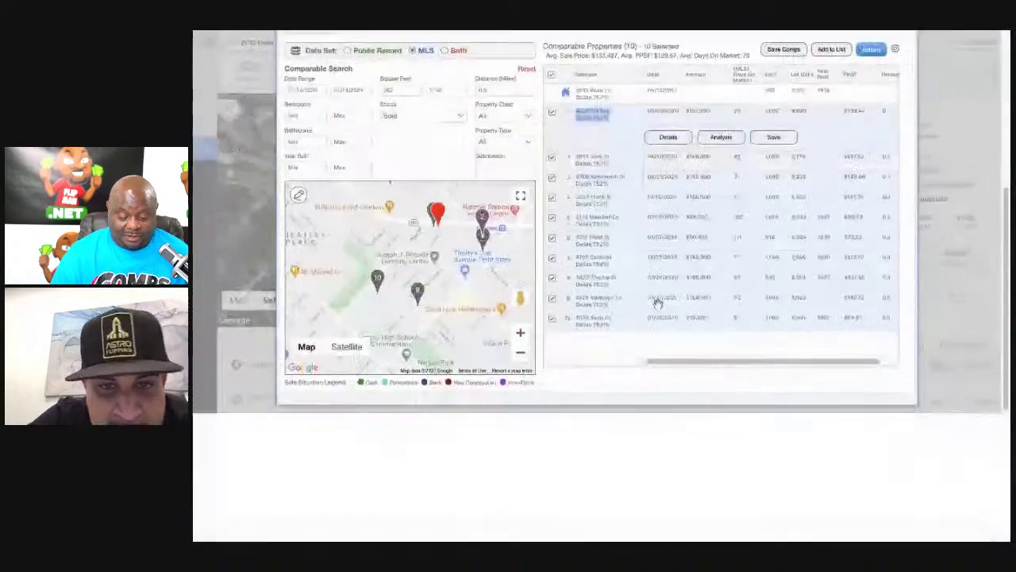
Inspect the full-screen map around the subject property for main roads separating it from the comparables
click(520, 196)
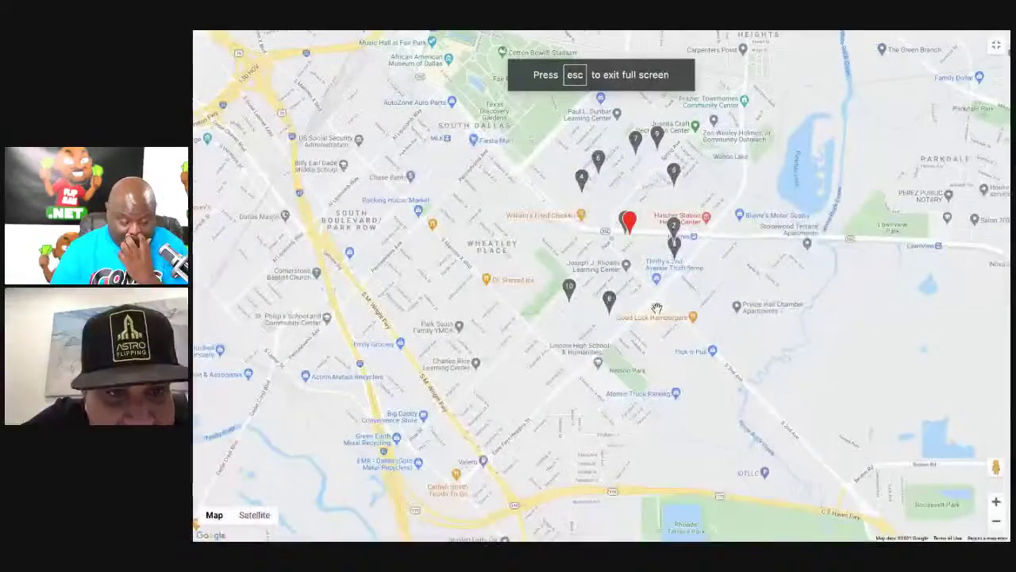
click(996, 501)
drag(811, 355, 731, 435)
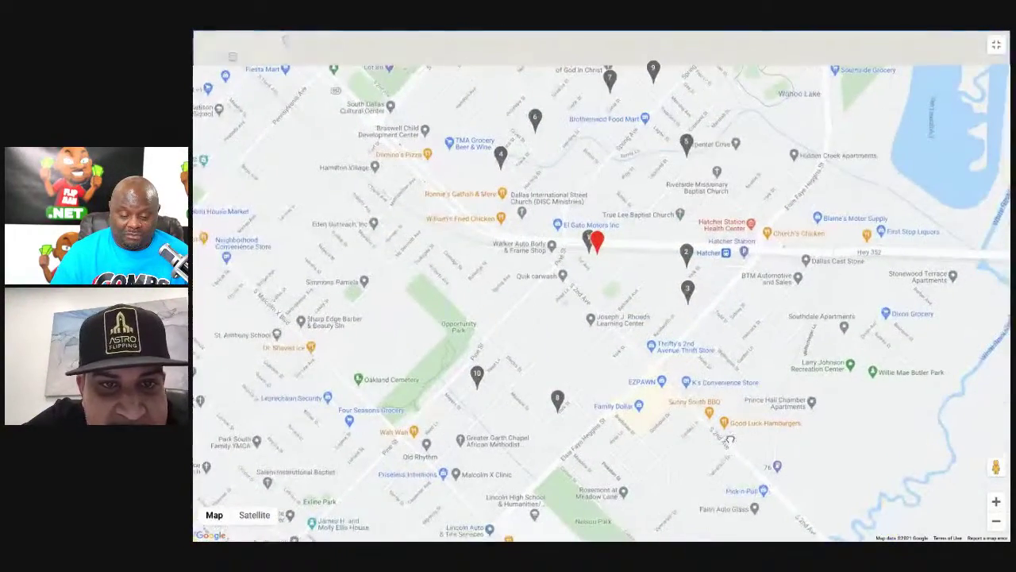
click(995, 523)
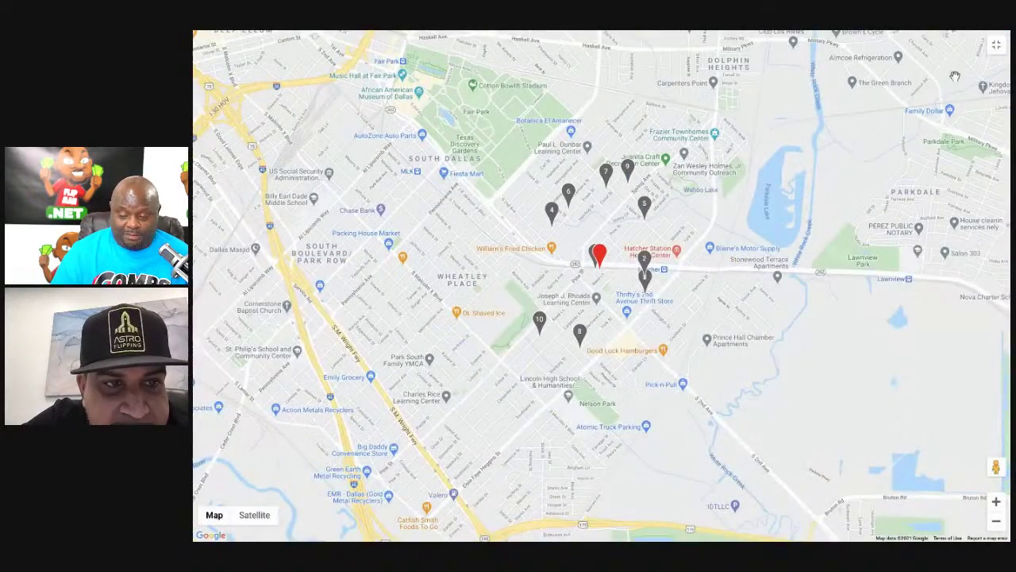
click(997, 46)
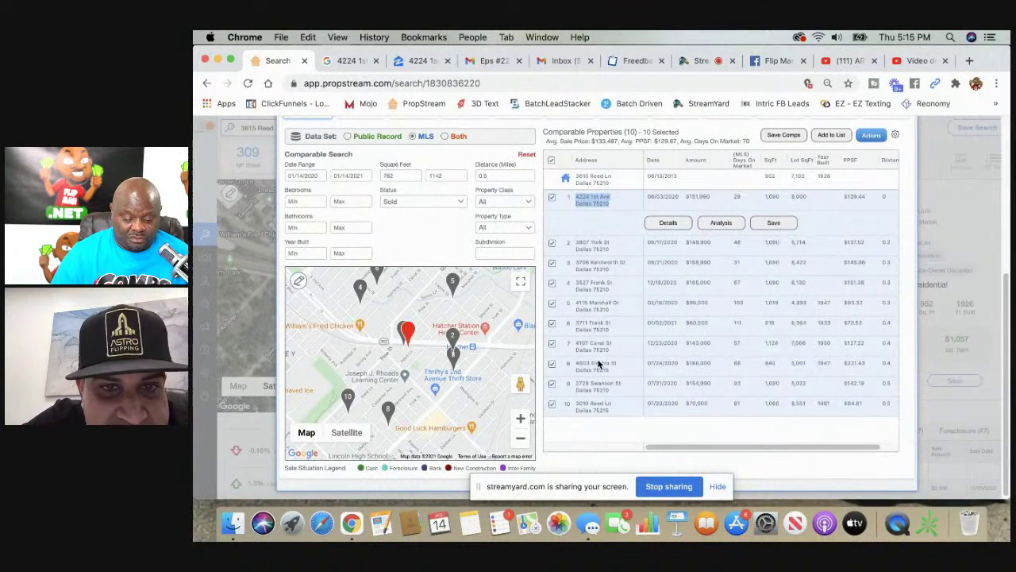
Review the comparables table and recheck the first comparable's Zillow listing before returning to PropStream
scroll(600, 363, up, 1)
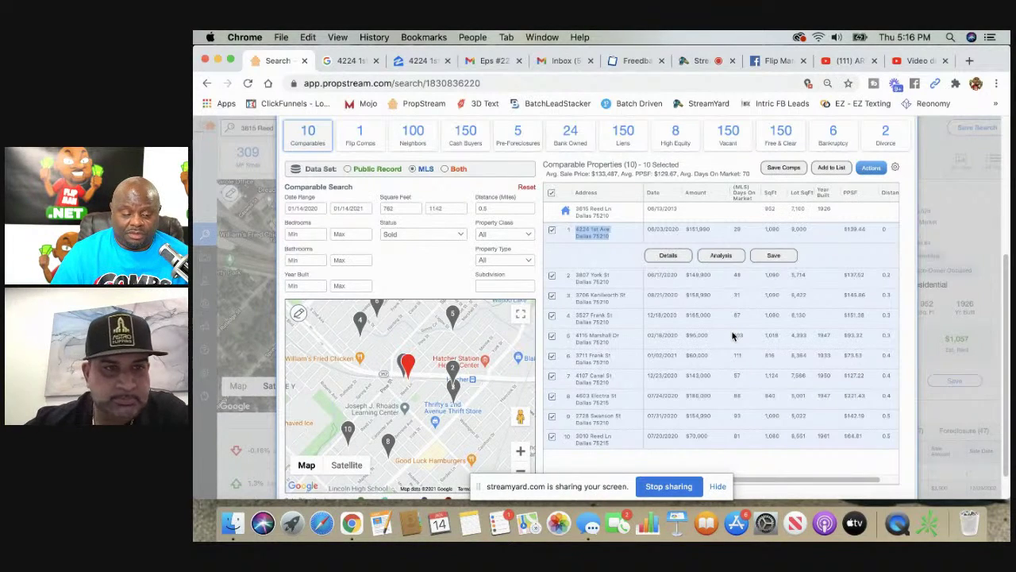
click(412, 63)
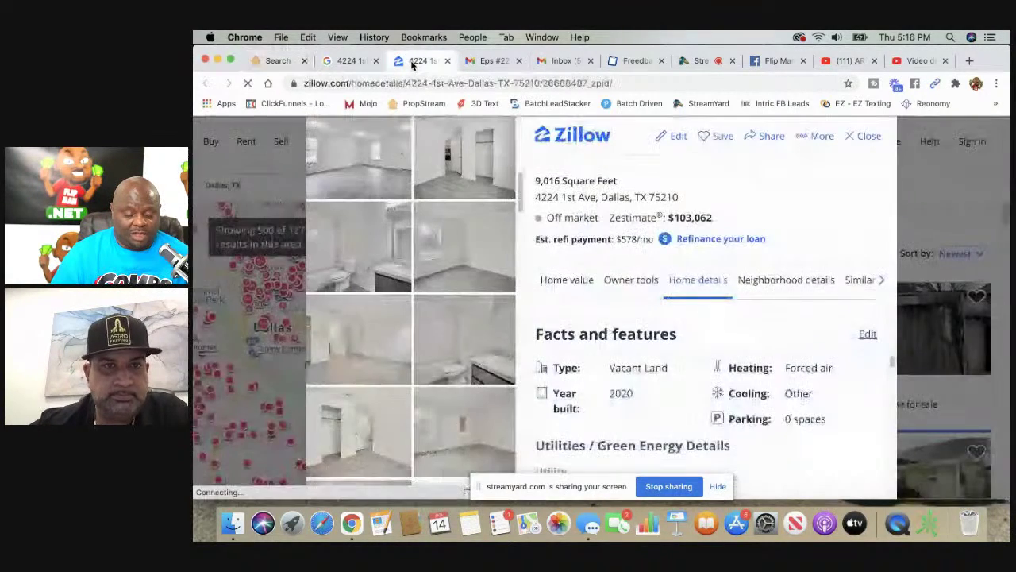
click(276, 63)
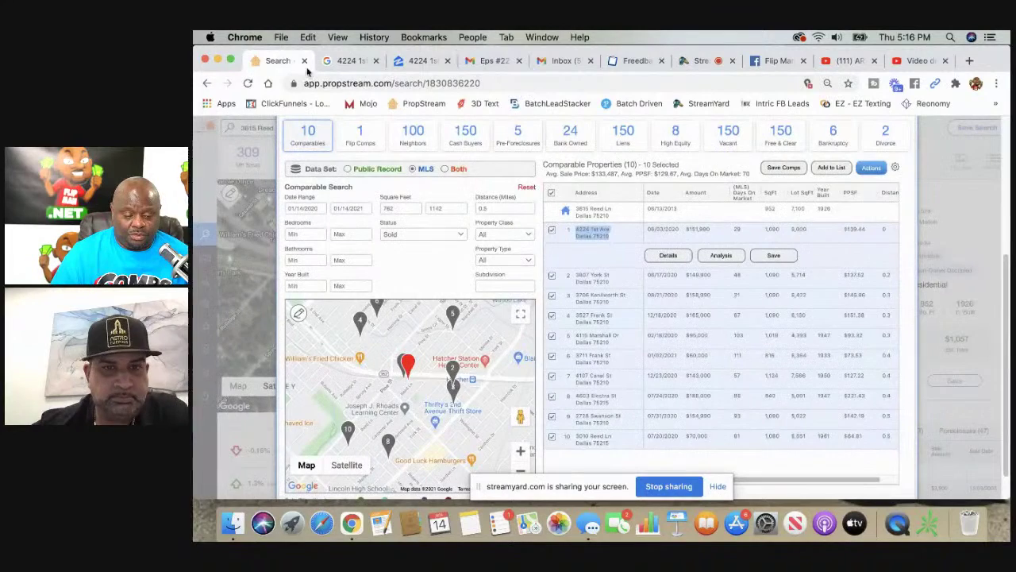
Switch to the StreamYard broadcast and stop sharing the screen
click(702, 61)
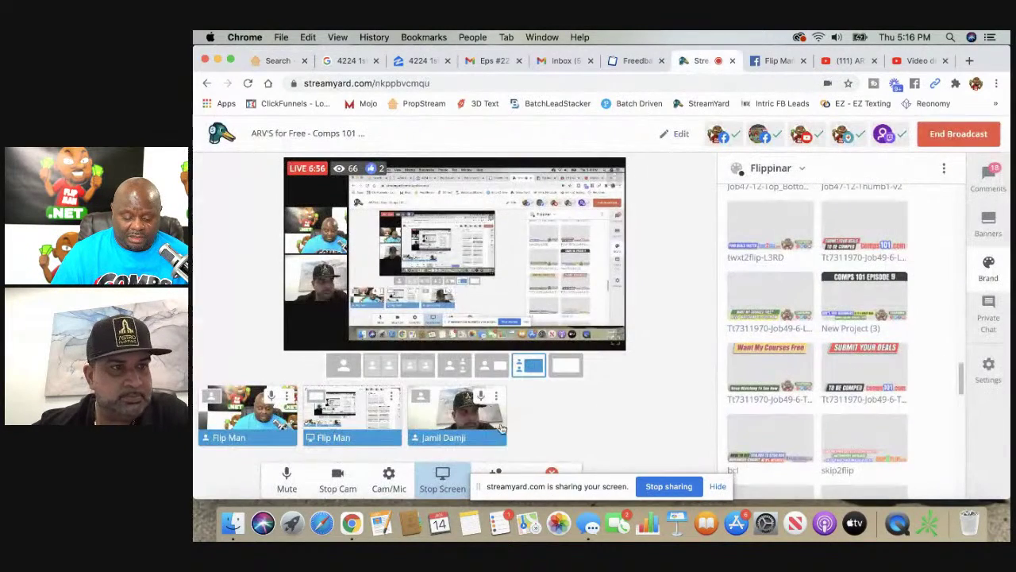
click(668, 486)
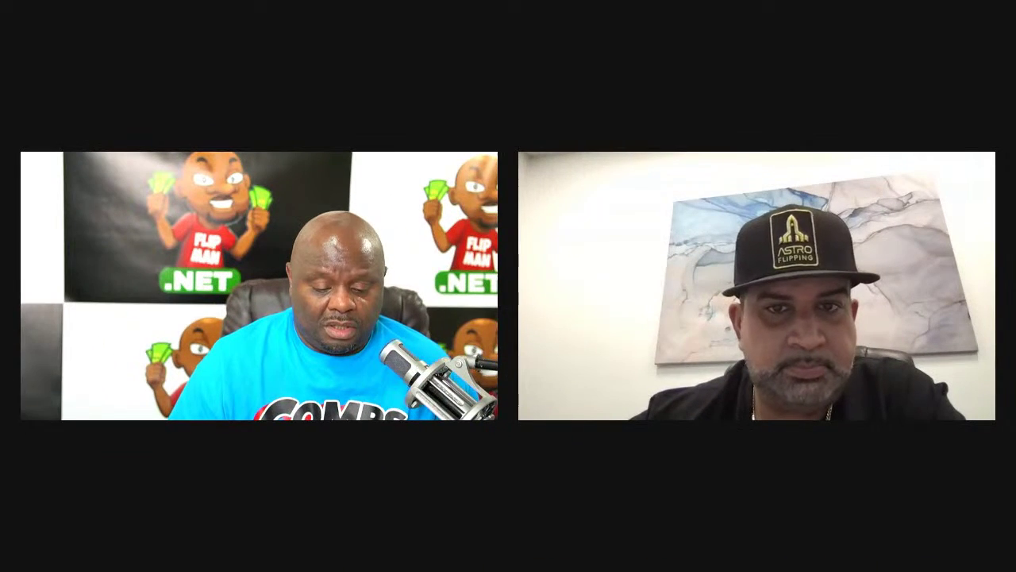